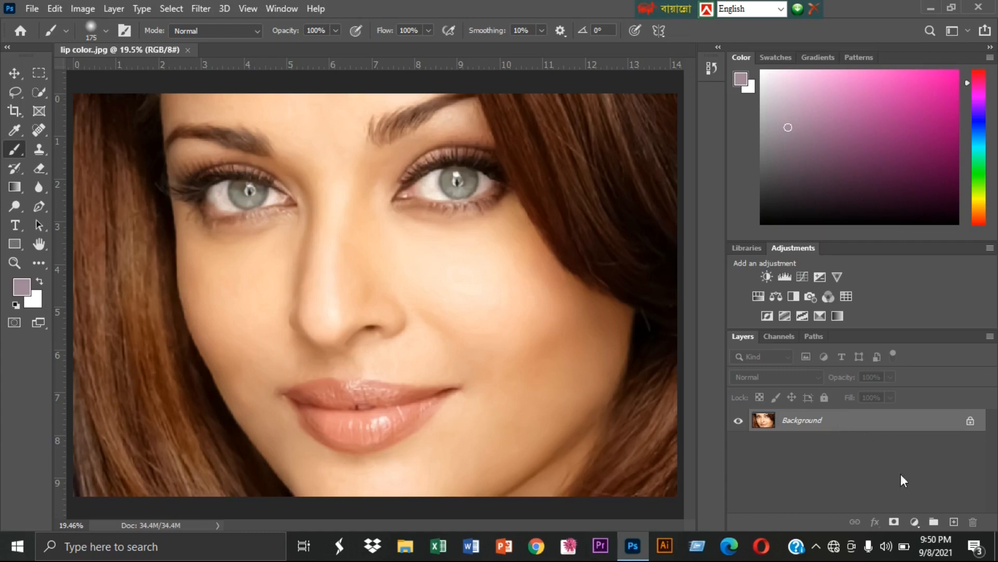
Step: Add a Hue/Saturation adjustment layer above the portrait and turn on its Colorize option
click(915, 524)
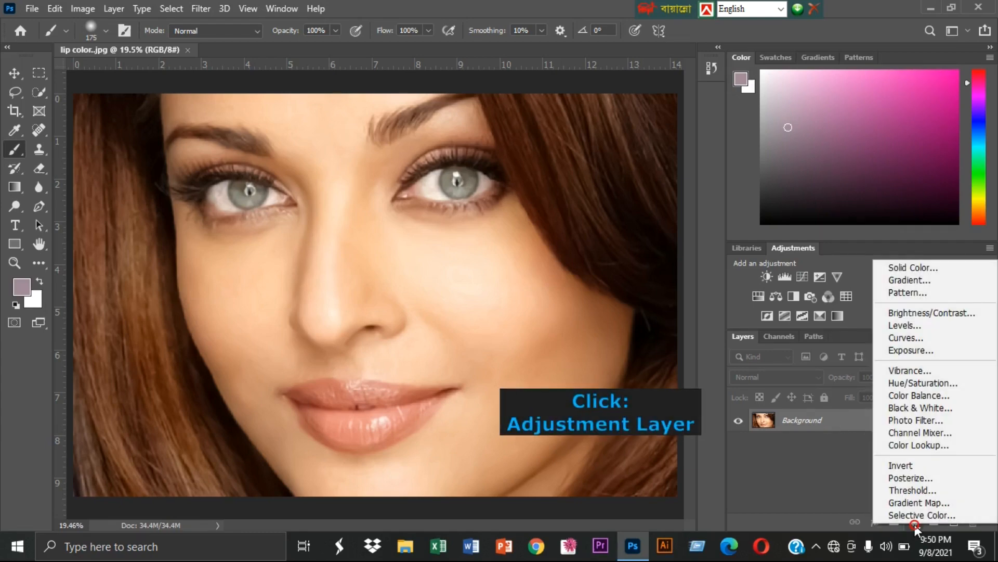
click(912, 383)
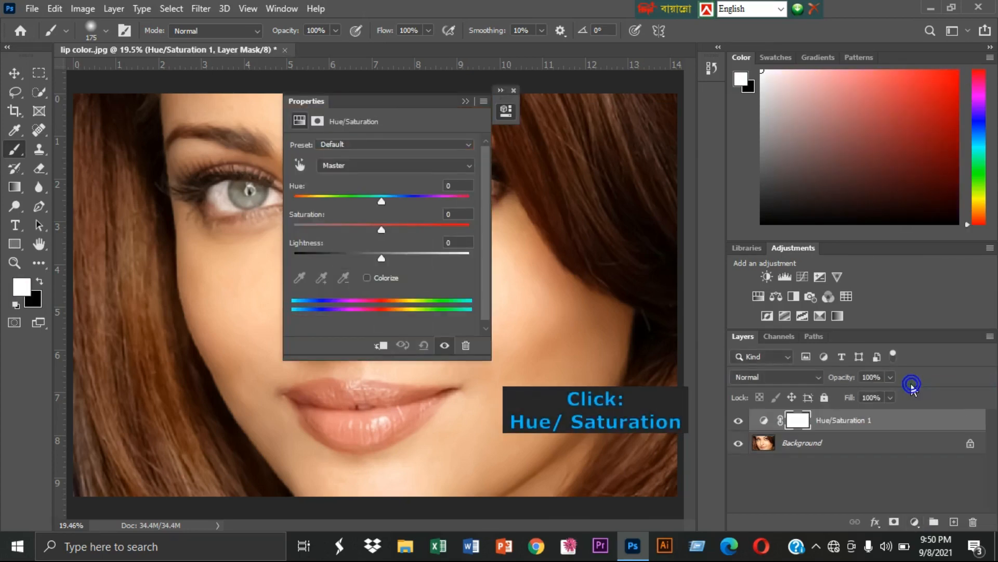
drag(418, 112, 612, 121)
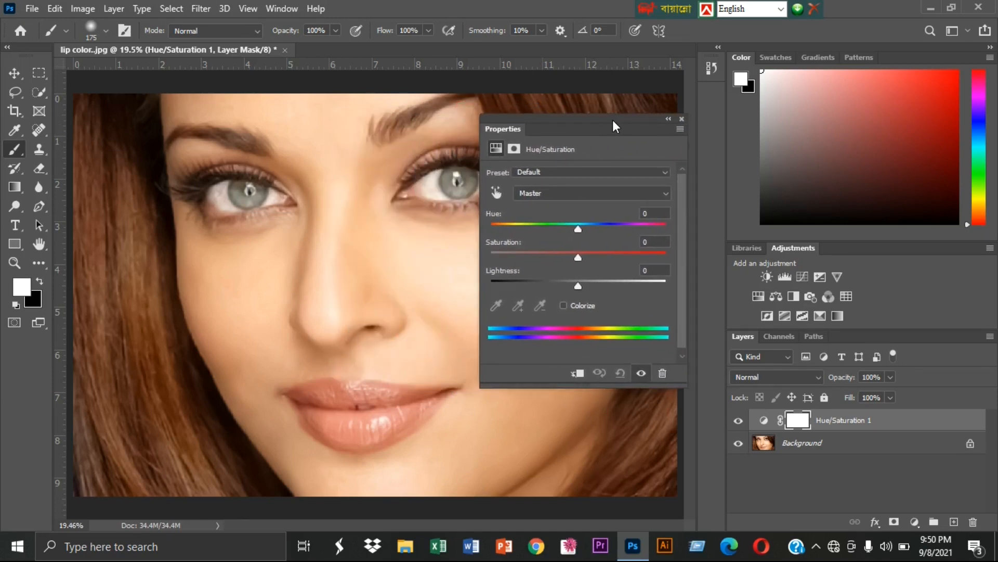
click(563, 305)
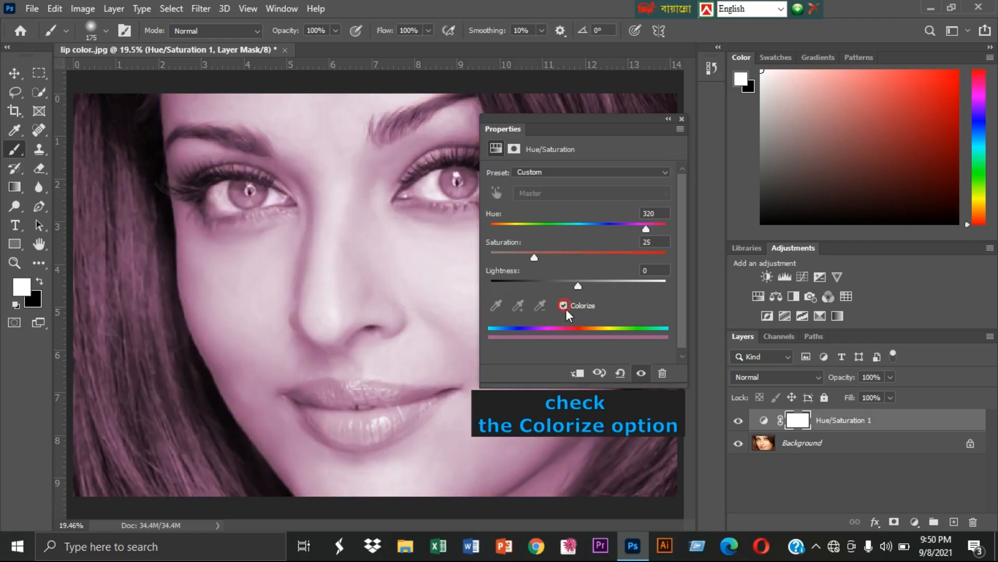
Step: Set the colorized adjustment to a strong red with hue 360, saturation 93 and lightness -27
drag(645, 229, 654, 226)
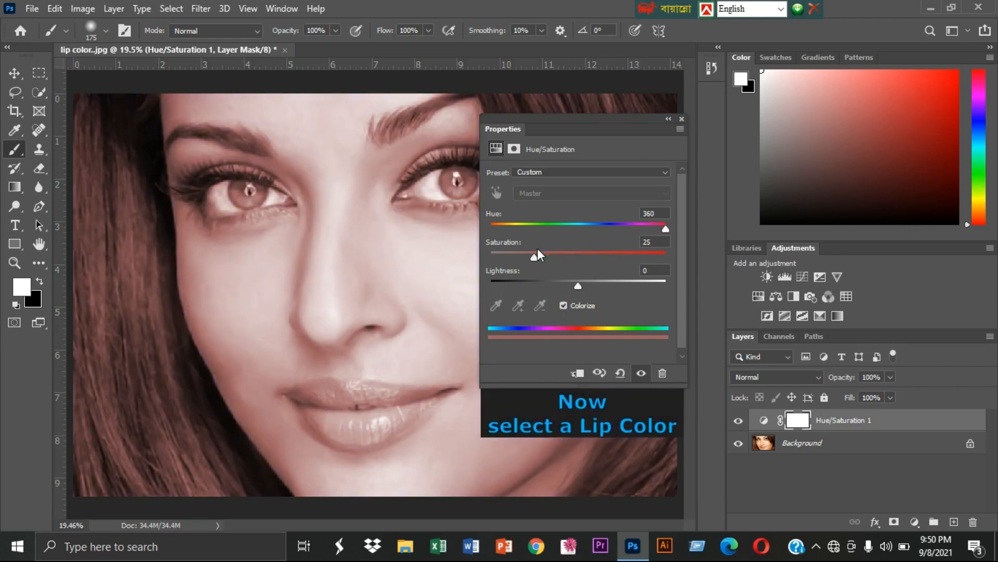
drag(534, 255, 612, 262)
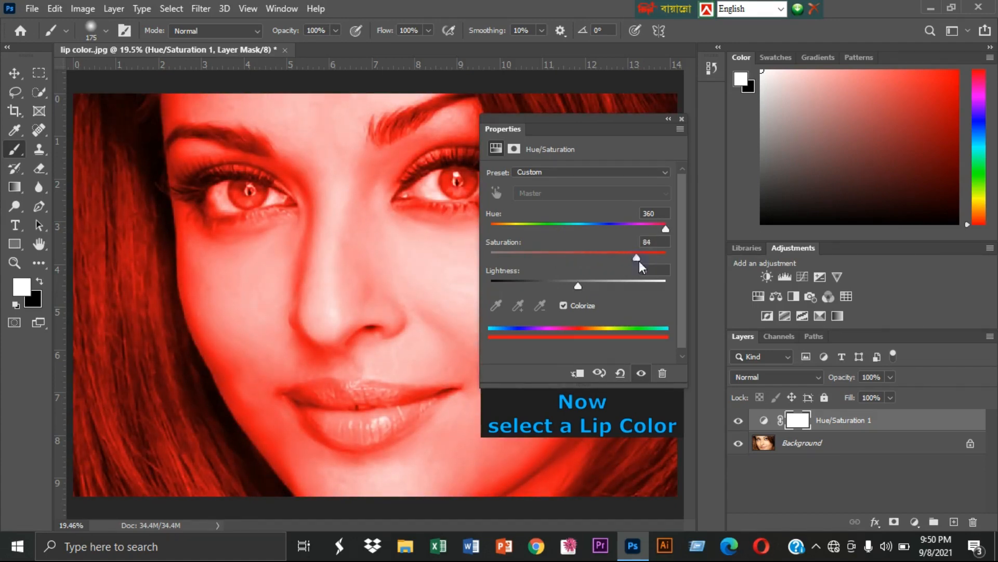
click(658, 261)
drag(580, 285, 554, 289)
click(682, 119)
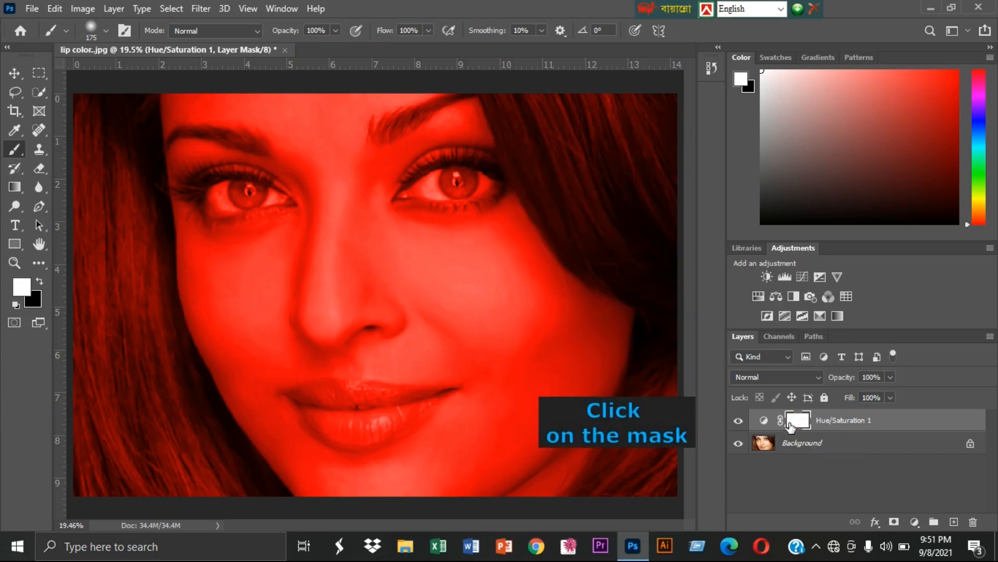
Step: Fill the Hue/Saturation layer mask with black and choose the Soft Round brush at 175 px
key(alt+BackSpace)
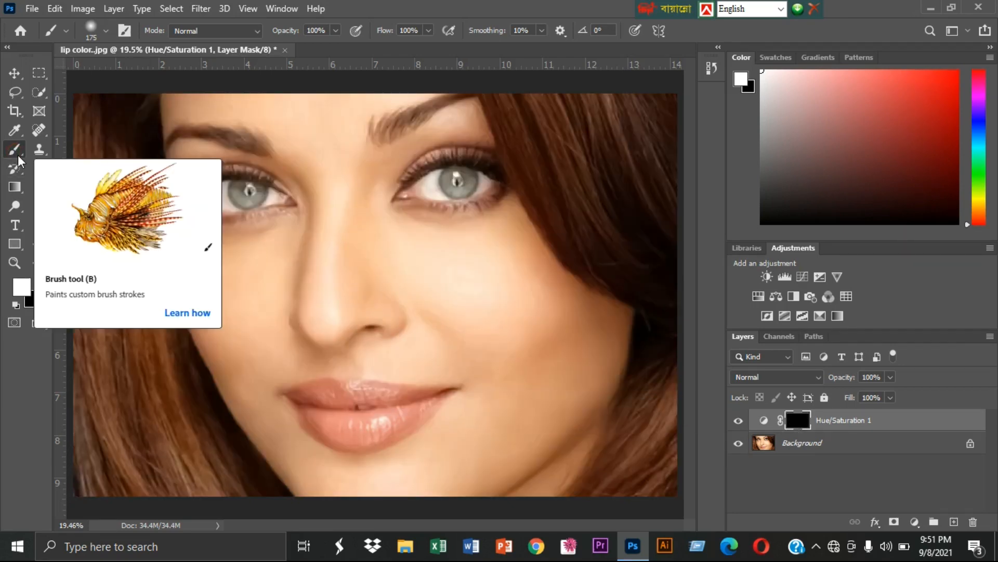
click(105, 30)
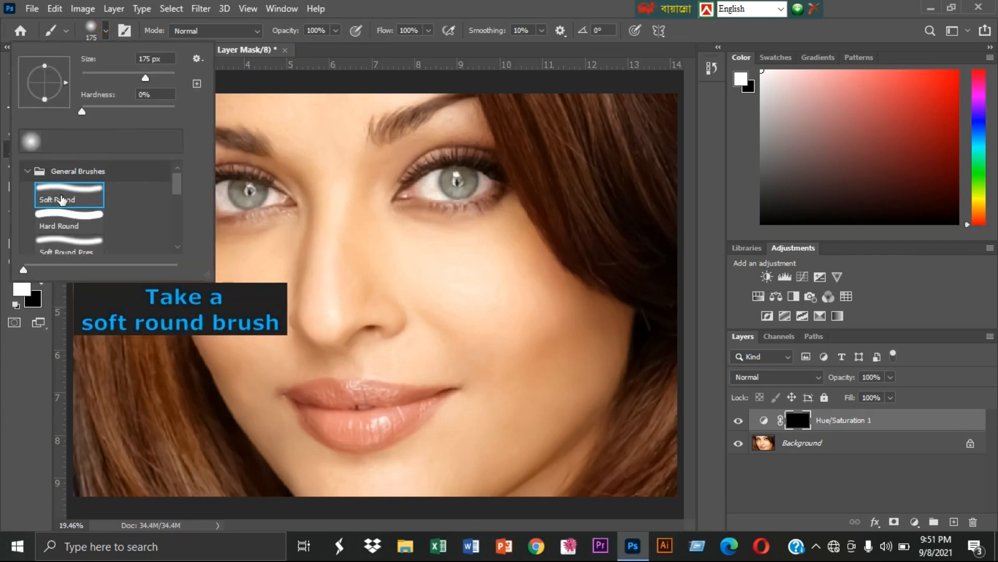
double_click(77, 194)
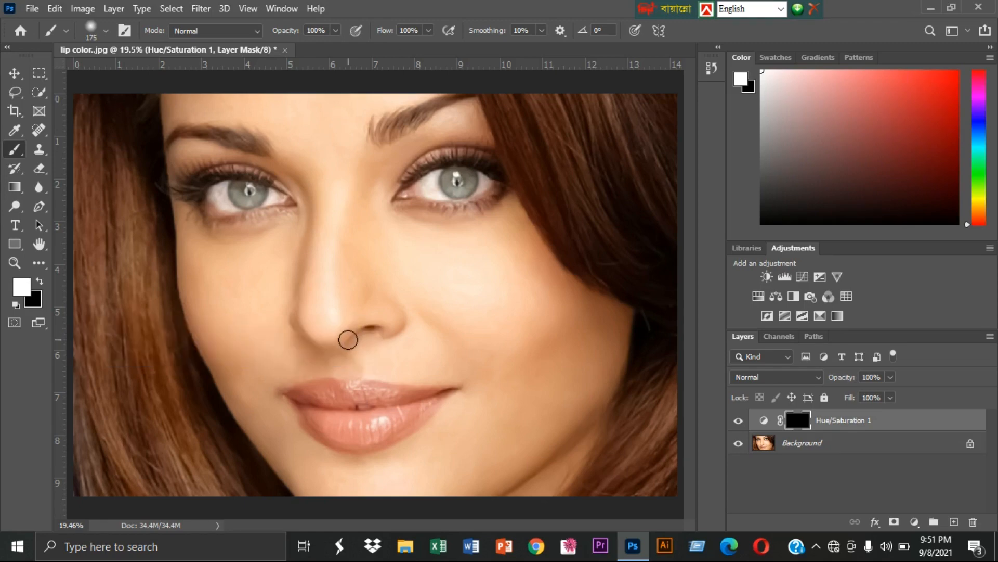
Step: Paint white on the mask over the main area of both lips with the soft brush at 150 px
drag(289, 372, 497, 475)
key(ctrl+minus)
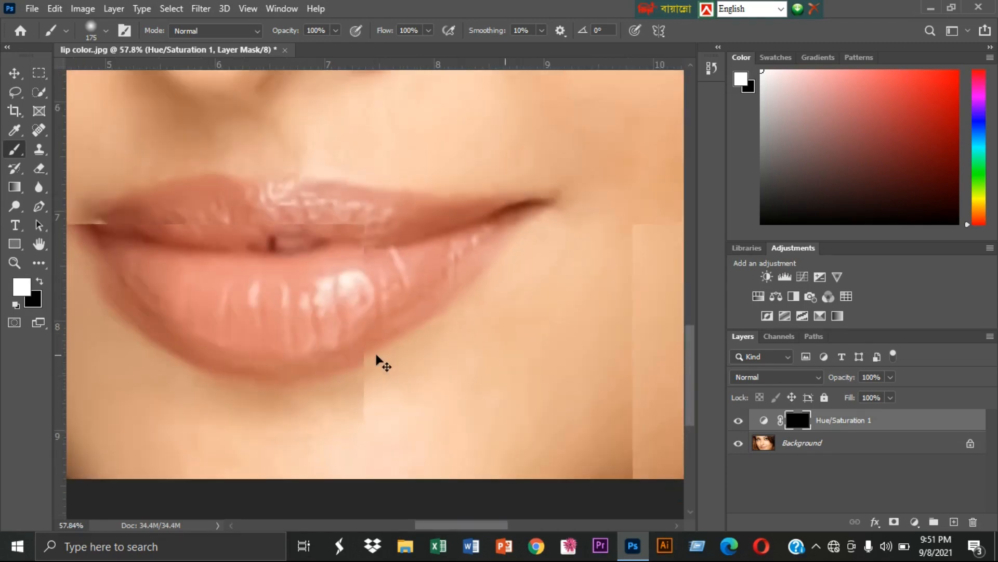
key(ctrl+minus)
key(space)
mouse_move(326, 245)
mouse_down()
mouse_move(389, 312)
mouse_move(371, 266)
mouse_move(351, 267)
mouse_move(351, 279)
mouse_move(360, 268)
mouse_move(279, 277)
mouse_move(293, 265)
mouse_move(280, 273)
mouse_move(394, 267)
mouse_move(379, 264)
mouse_move(460, 275)
mouse_move(350, 276)
mouse_move(422, 283)
mouse_move(314, 281)
mouse_move(285, 295)
mouse_move(264, 282)
mouse_move(393, 334)
mouse_move(327, 320)
mouse_move(407, 308)
mouse_move(424, 318)
mouse_move(433, 298)
mouse_move(422, 303)
mouse_move(464, 292)
mouse_move(426, 337)
mouse_move(345, 350)
mouse_move(392, 333)
mouse_move(404, 341)
mouse_move(330, 353)
mouse_move(260, 301)
mouse_move(314, 323)
mouse_move(267, 282)
mouse_move(430, 277)
mouse_move(339, 308)
mouse_move(465, 292)
mouse_move(457, 279)
mouse_move(439, 308)
mouse_move(463, 303)
mouse_move(443, 327)
mouse_up()
key(bracketleft)
key(bracketleft)
key(bracketright)
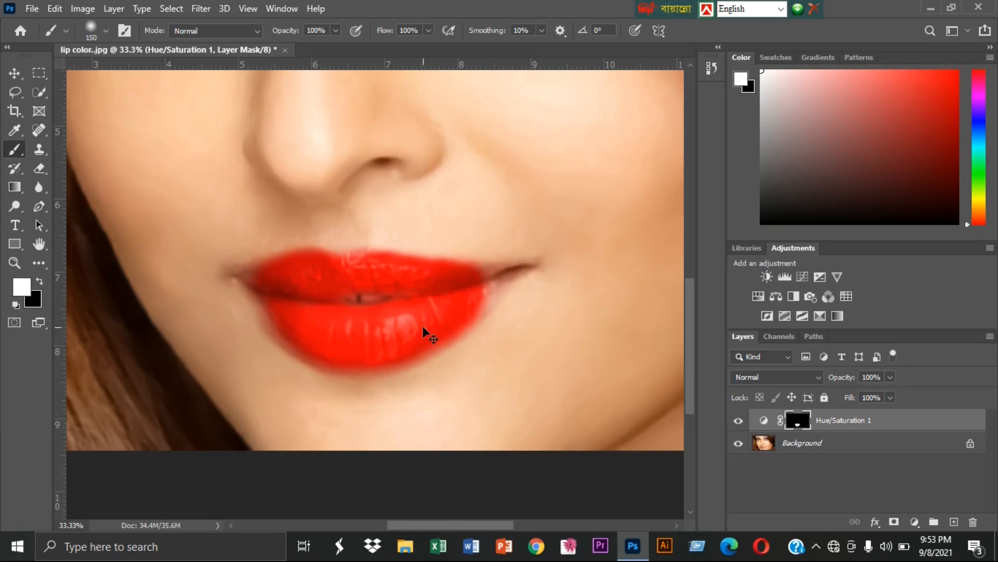
Step: Extend the white mask painting into both mouth corners, reducing the brush to 70 px for the narrow parts
mouse_move(428, 332)
mouse_down()
mouse_move(479, 289)
mouse_move(463, 291)
mouse_move(490, 279)
mouse_move(483, 292)
mouse_move(494, 291)
mouse_move(473, 310)
mouse_move(431, 301)
mouse_up()
key(bracketleft)
key(bracketleft)
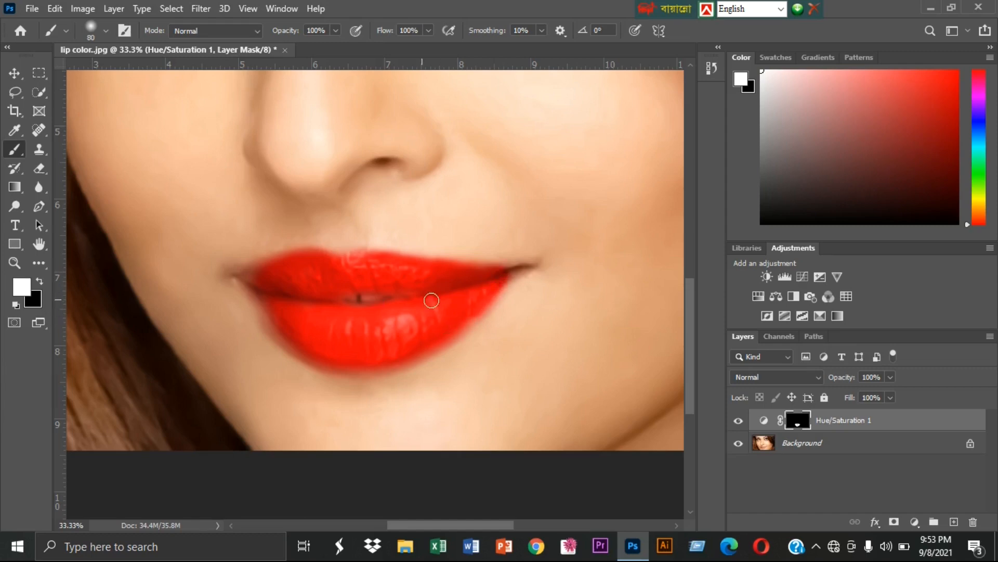
key(bracketleft)
key(bracketleft)
key(bracketleft)
key(bracketleft)
key(bracketleft)
key(bracketleft)
drag(255, 278, 300, 291)
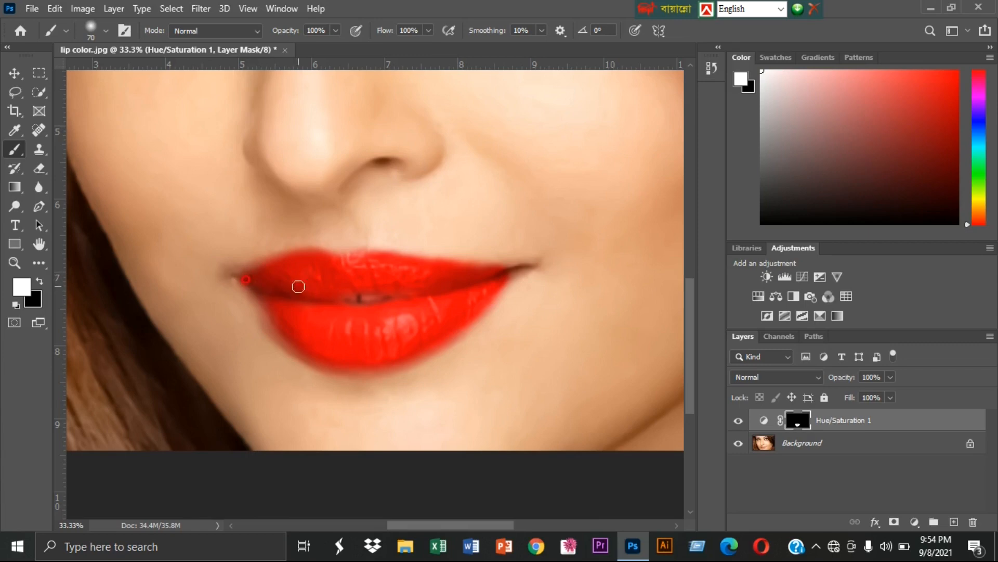
Step: Clean up the red spill on the skin around both mouth corners by painting black on the mask at 125 px
key(bracketright)
key(bracketright)
key(bracketright)
key(bracketright)
key(x)
click(240, 296)
click(232, 267)
click(520, 286)
click(499, 253)
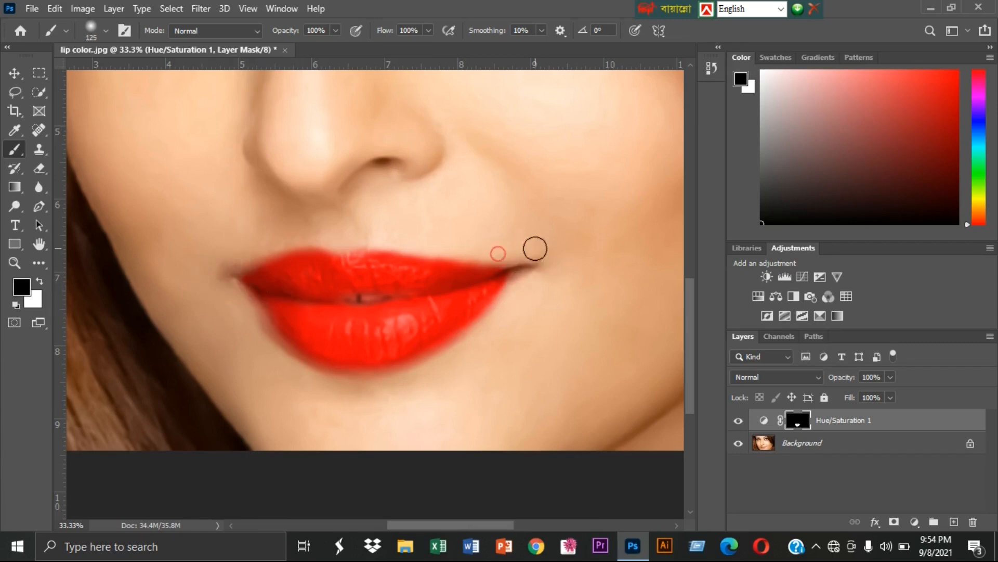
Step: Refine the lip edges and the line between the lips by painting white on the mask with varying brush sizes
key(x)
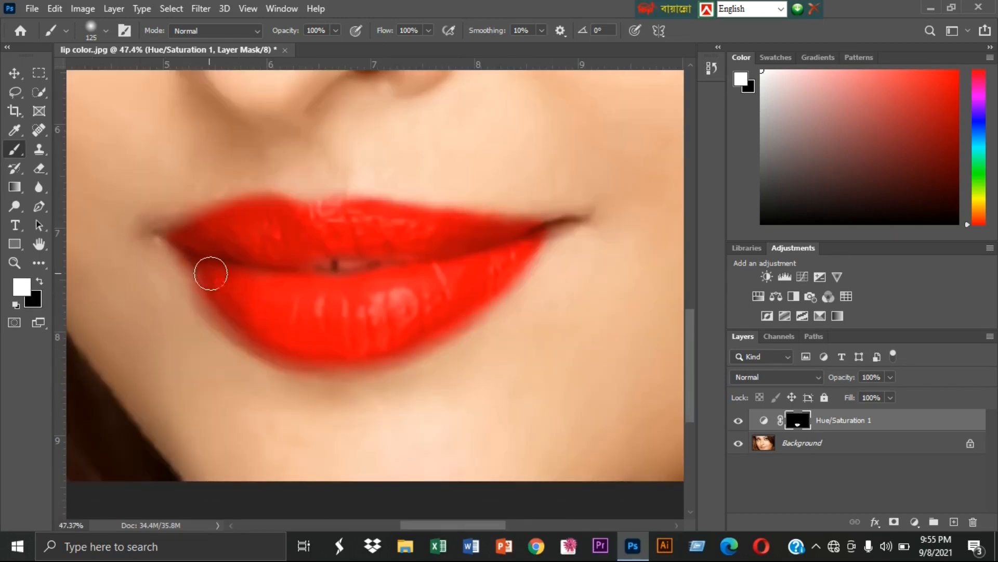
key(bracketleft)
key(bracketleft)
key(bracketleft)
key(bracketleft)
key(bracketleft)
key(bracketleft)
key(bracketleft)
key(bracketleft)
key(bracketright)
key(bracketright)
key(bracketright)
key(bracketright)
key(bracketright)
key(bracketright)
key(bracketright)
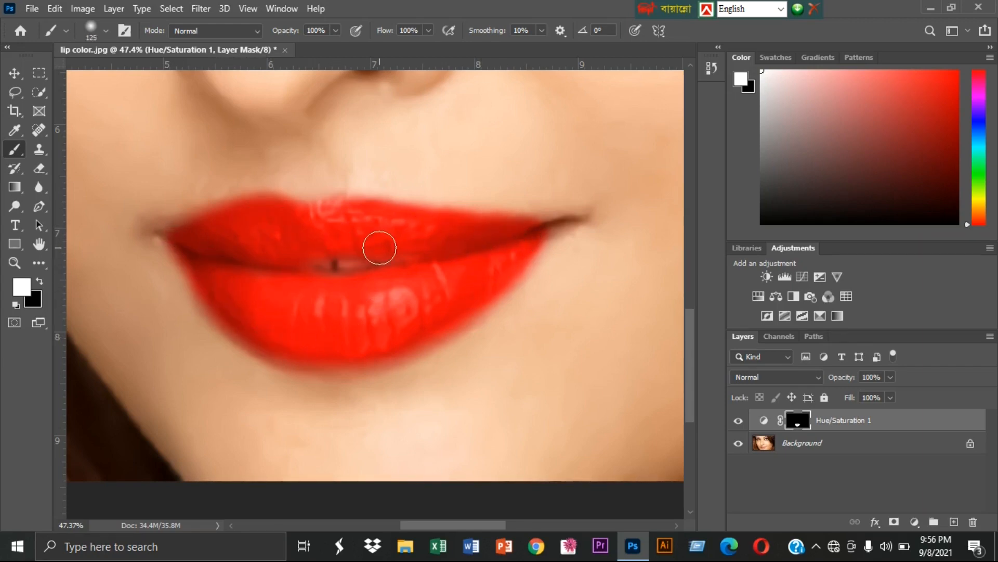
Step: Paint black on the mask along the skin above the upper lip with a 150 px brush
key(ctrl+0)
key(bracketright)
key(x)
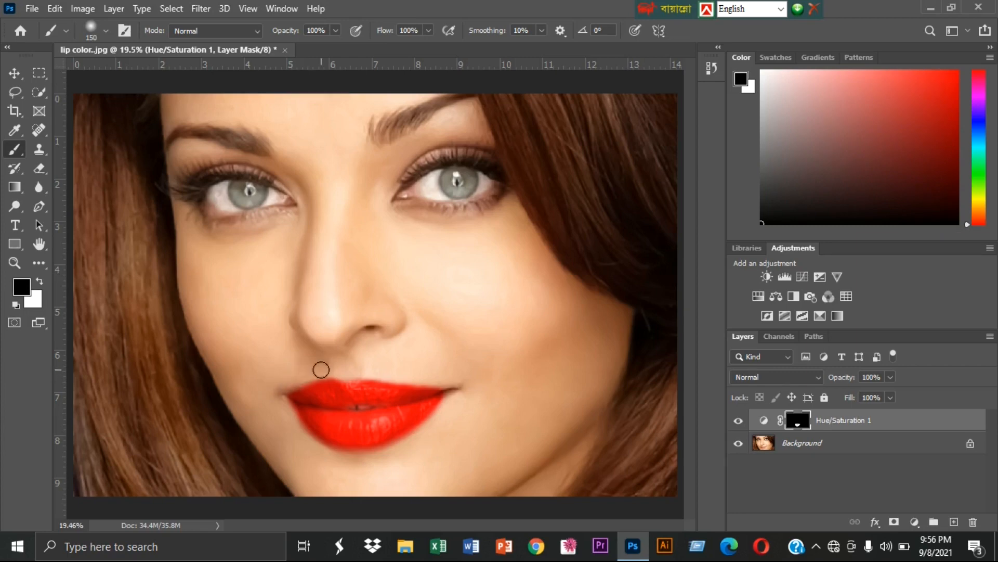
drag(318, 371, 289, 375)
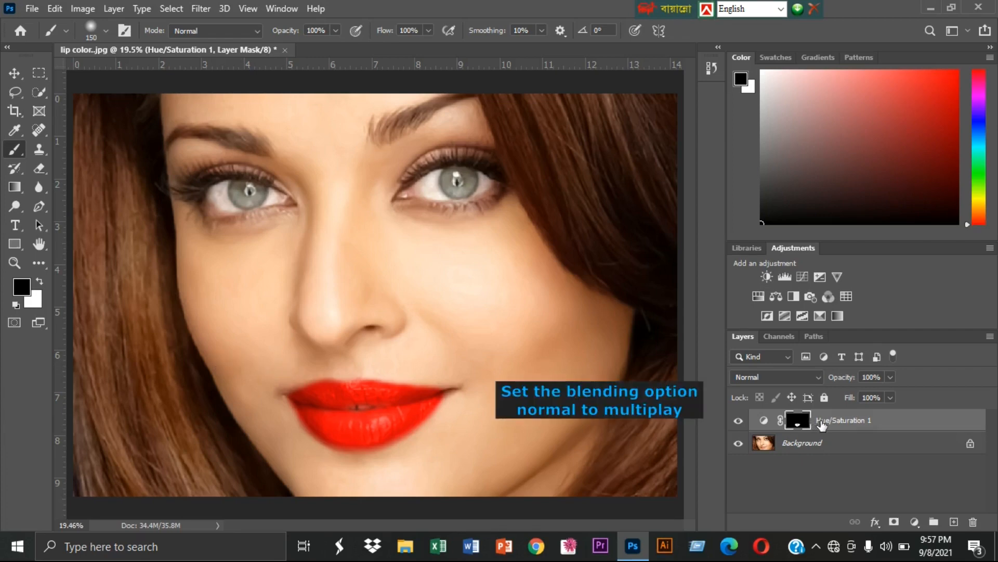
Step: Set the Hue/Saturation layer's blend mode to Multiply
click(838, 423)
click(818, 378)
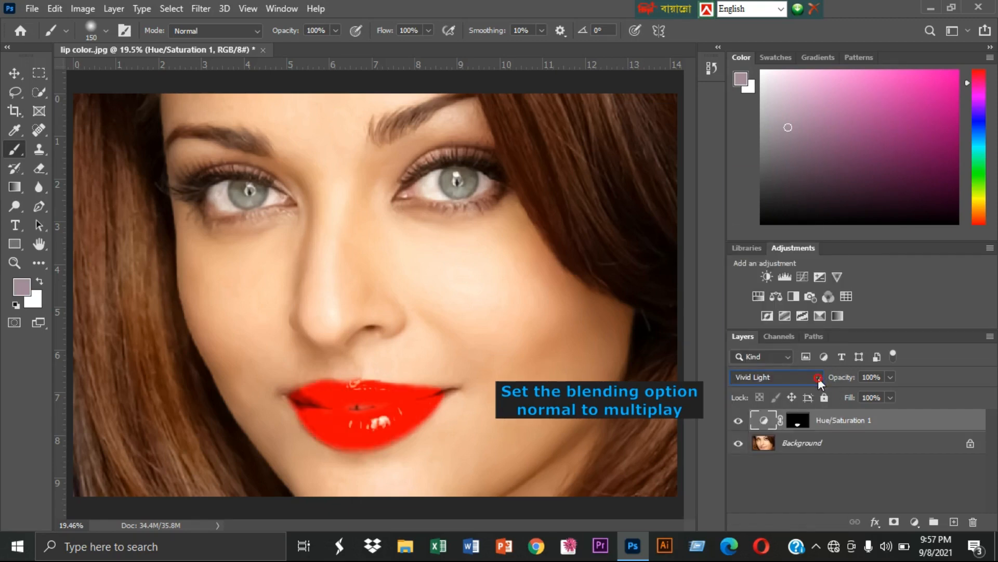
click(819, 378)
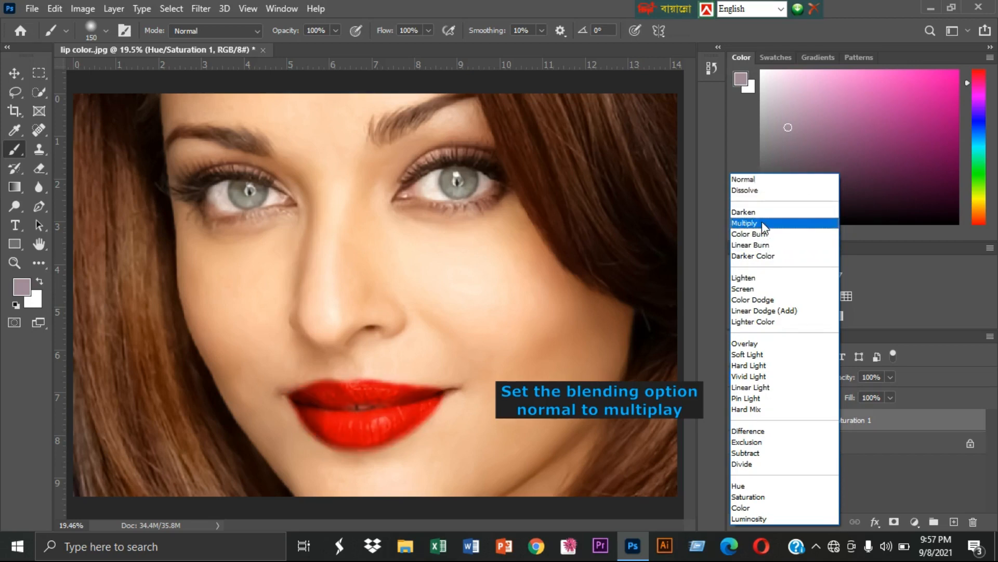
click(762, 223)
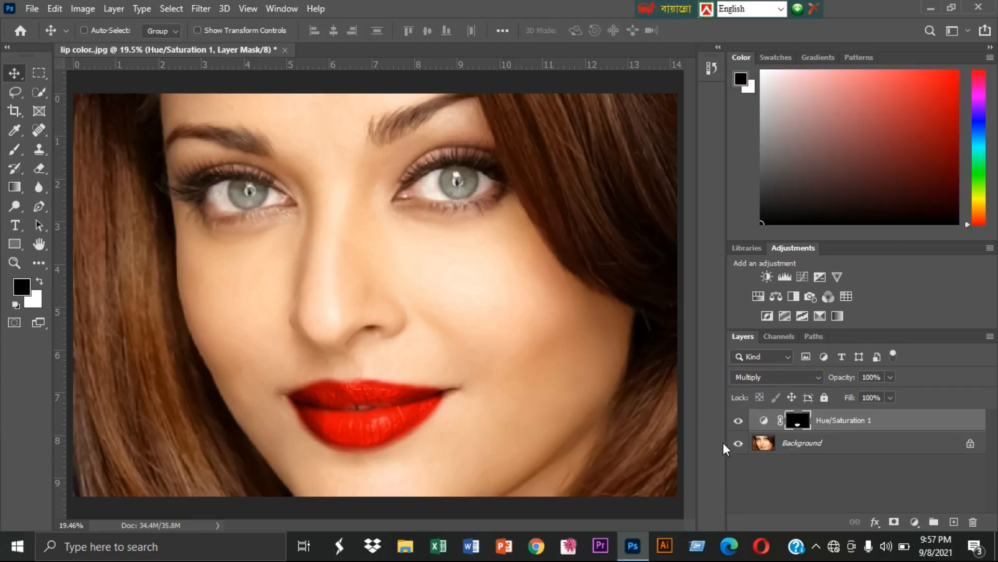
Step: Hide and show the Hue/Saturation layer to compare the original lips with the recolored ones
click(739, 421)
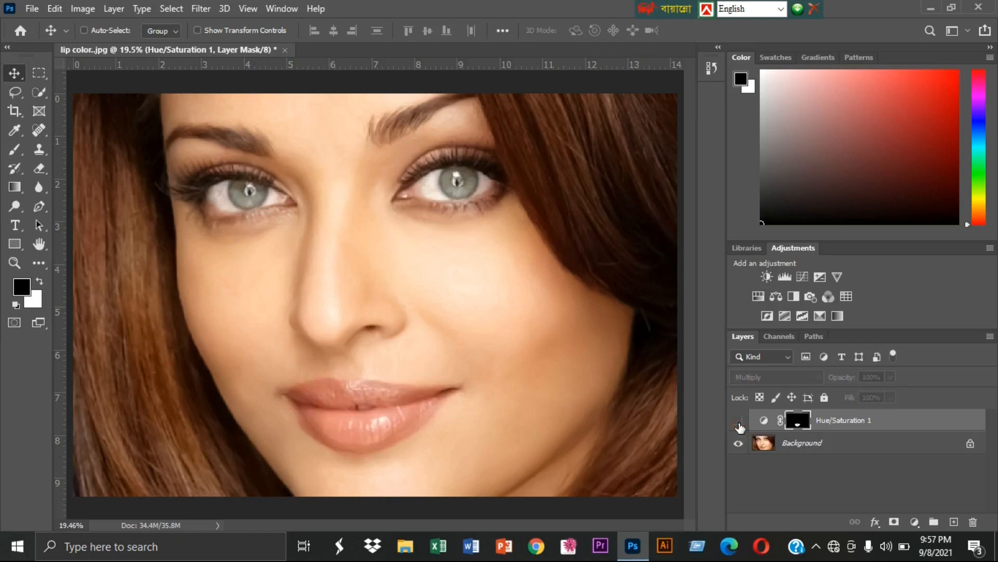
click(739, 421)
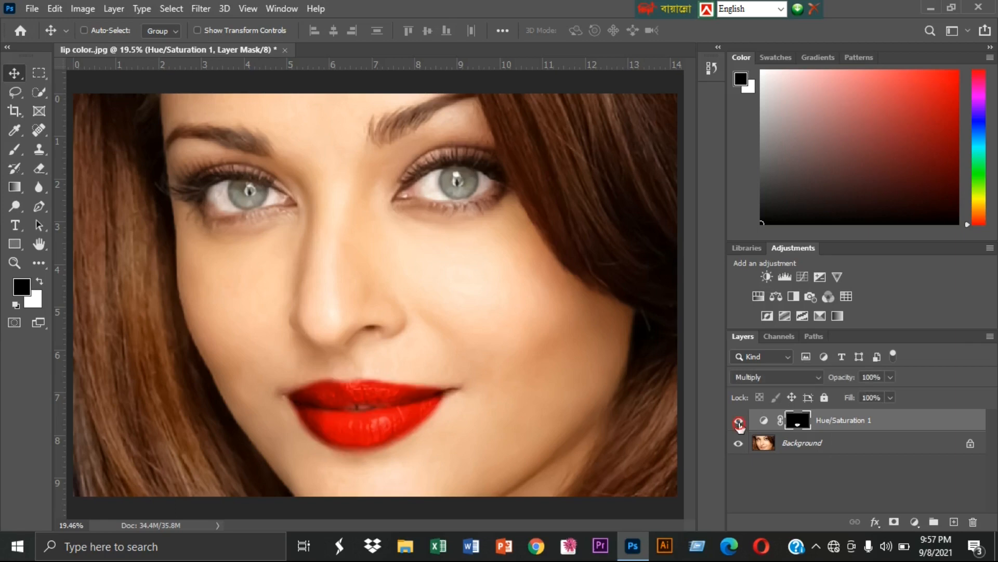
key(b)
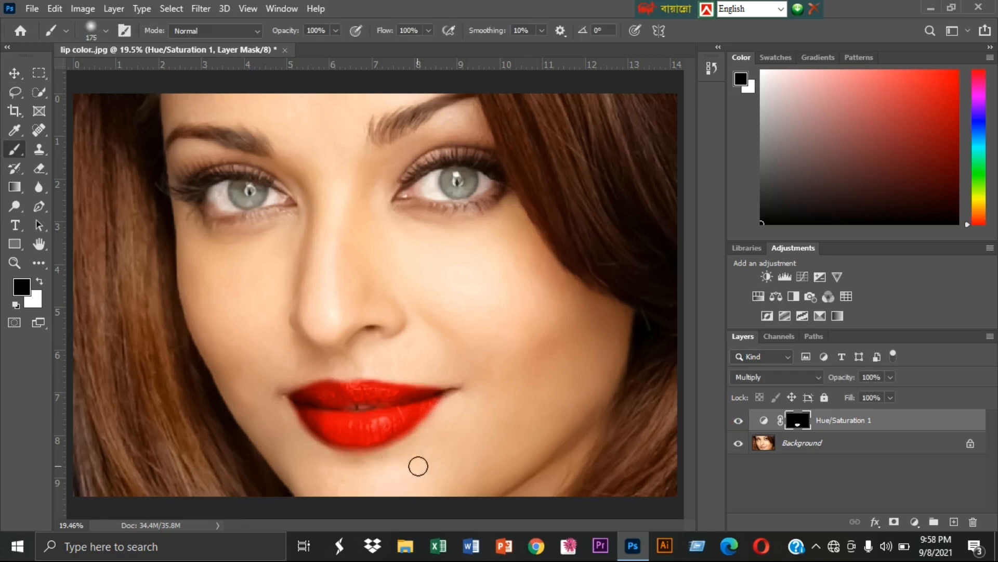
Step: Change the lip color in the Hue/Saturation layer to hue 354, saturation 95 and lightness -37
double_click(760, 422)
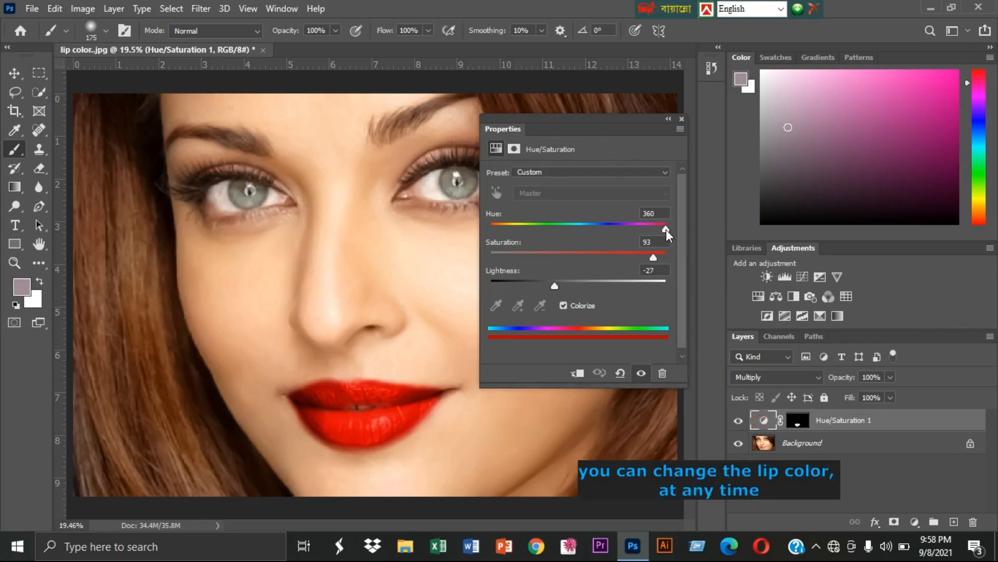
drag(667, 229, 600, 257)
drag(592, 286, 539, 286)
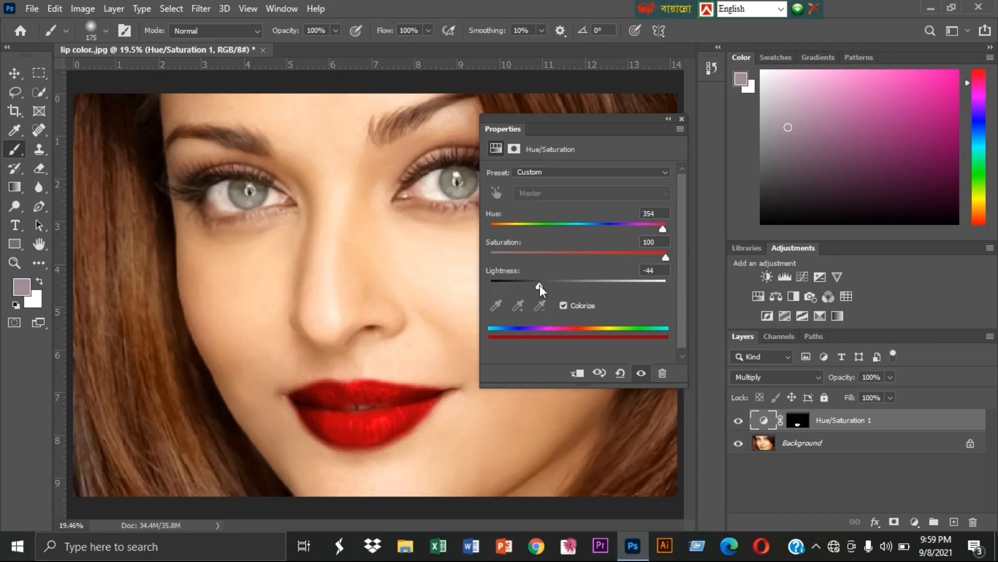
drag(541, 286, 546, 285)
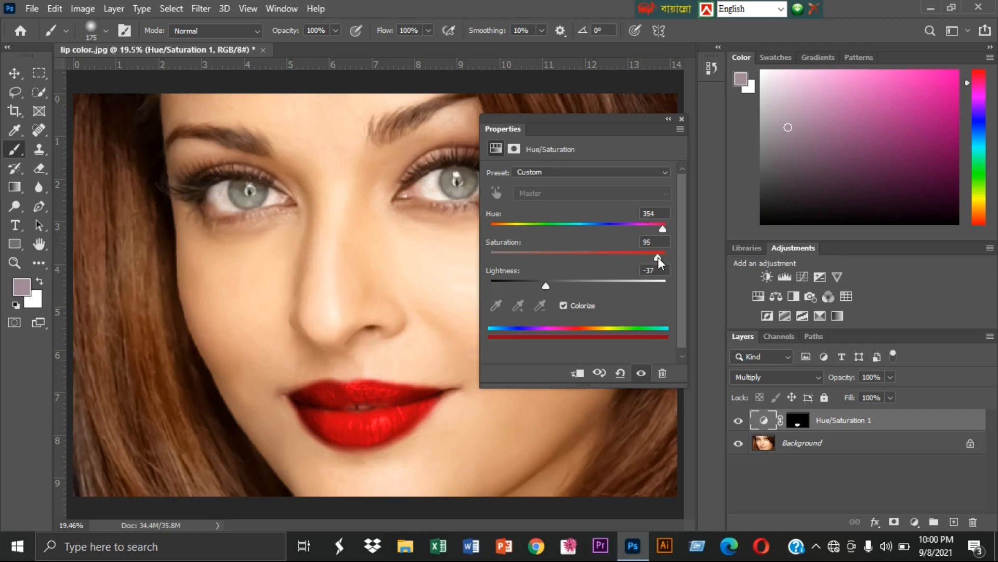
click(682, 119)
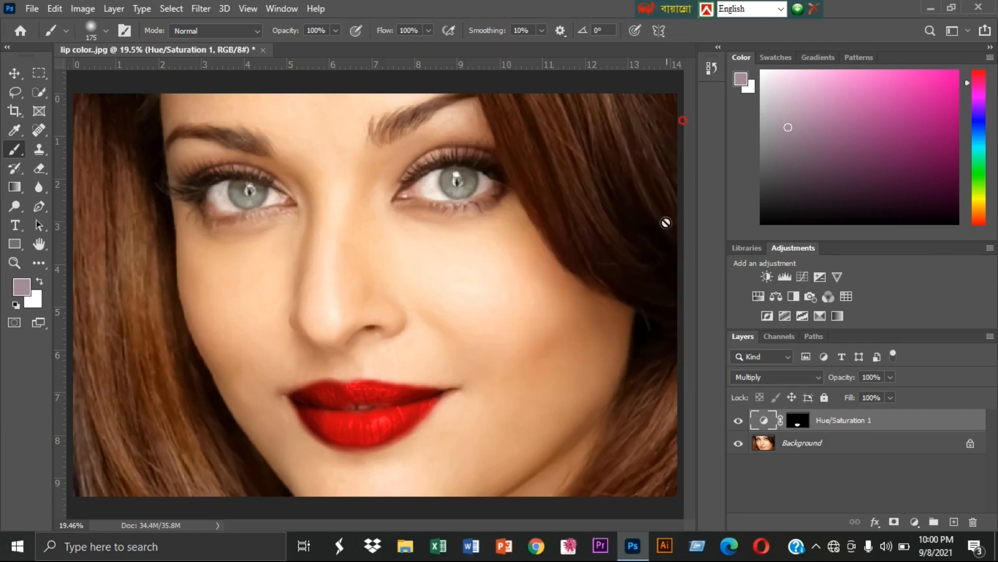
Step: Deselect the layer and toggle its visibility to compare the portrait before and after the final lip color
click(832, 486)
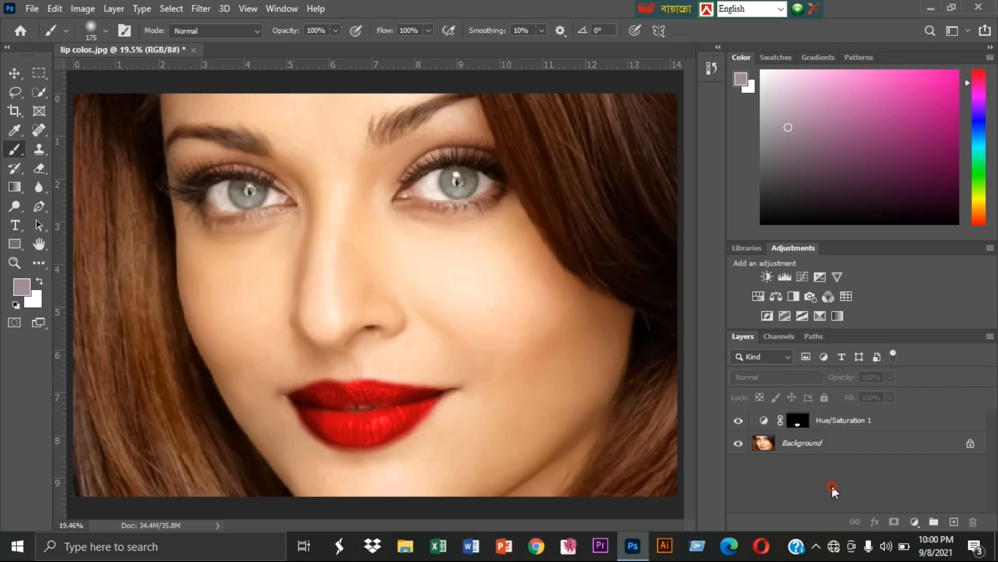
click(739, 421)
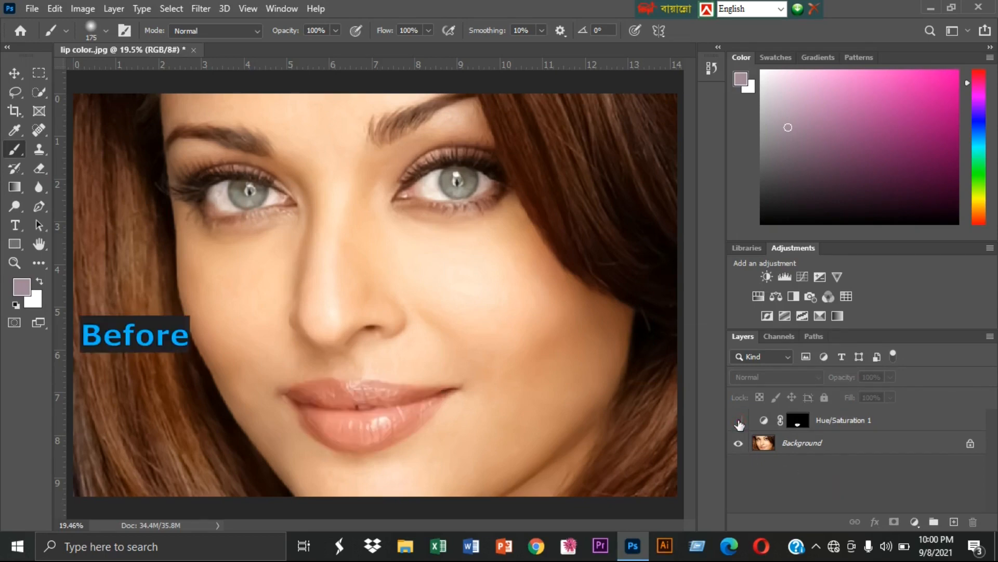
click(738, 421)
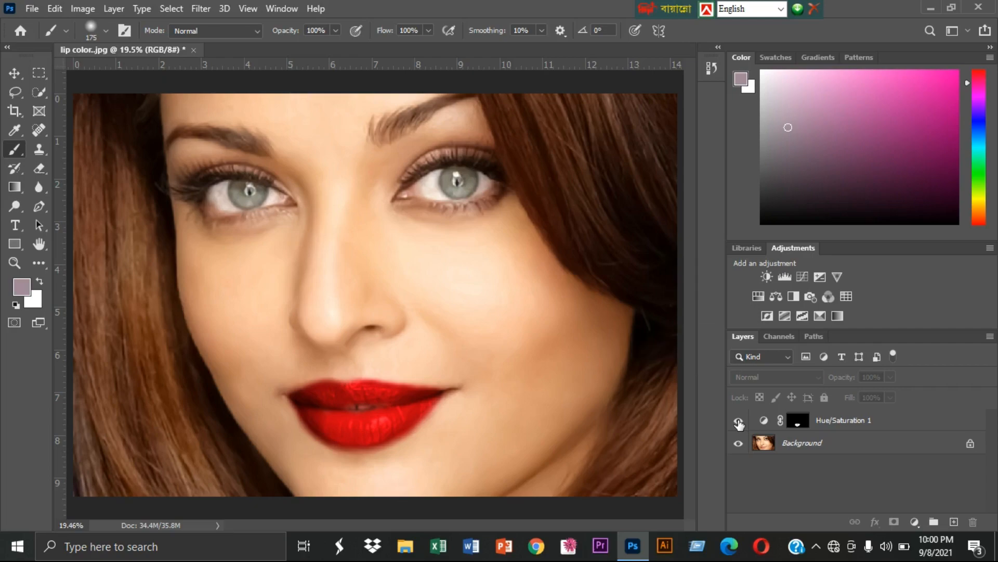